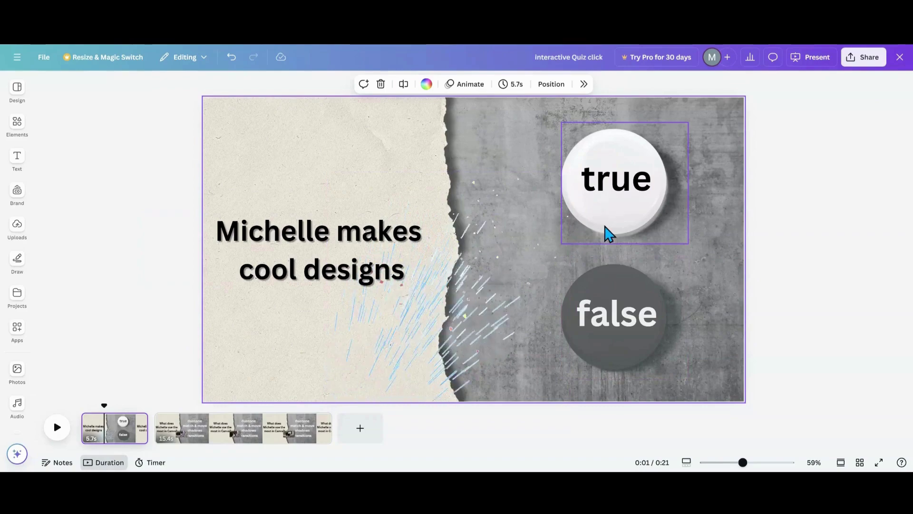
# - Duplicate the 'true' answer circle and line the copy up over the original
pyautogui.click(605, 224)
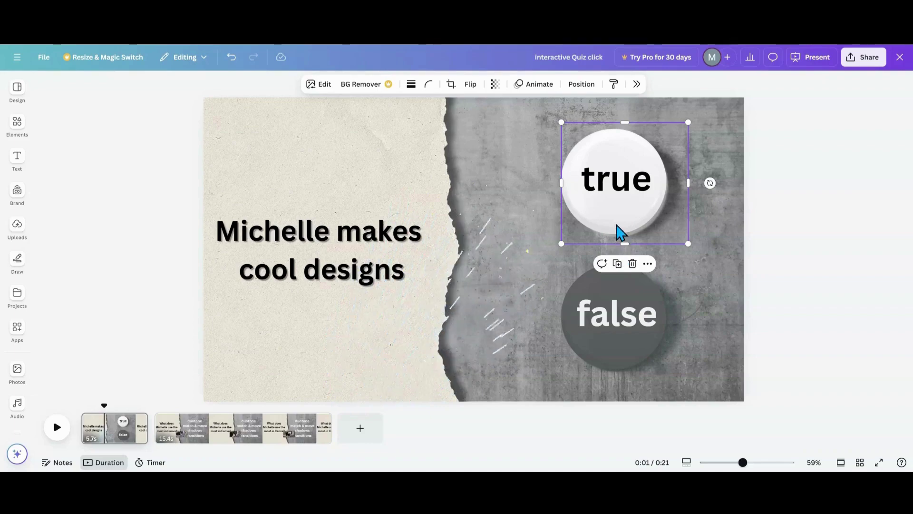
pyautogui.click(618, 264)
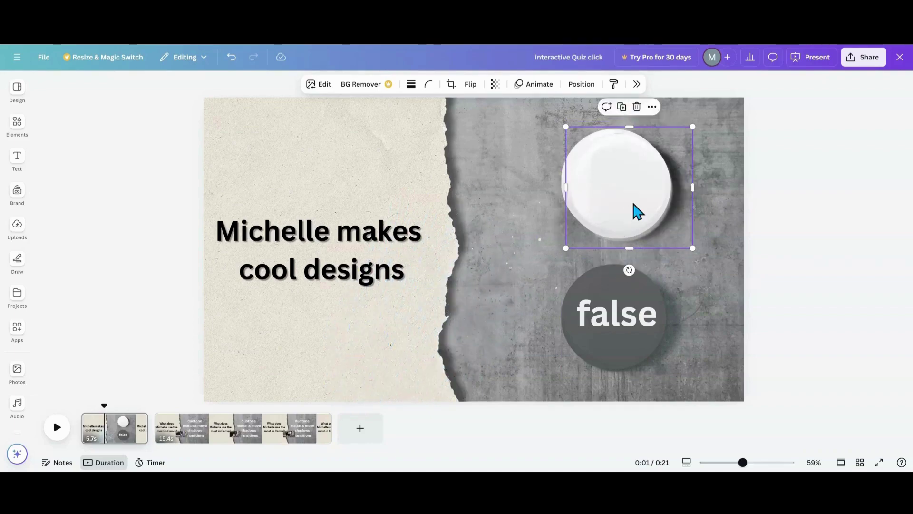
pyautogui.moveTo(633, 210)
pyautogui.mouseDown()
pyautogui.moveTo(631, 200)
pyautogui.moveTo(633, 208)
pyautogui.mouseUp()
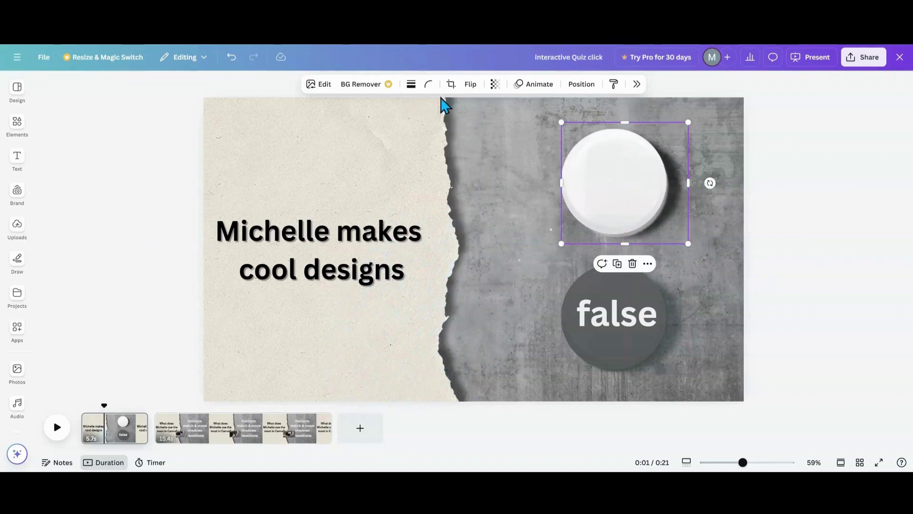
# - Give the copied circle a Sea Green duotone and layer it beneath the 'true' text
pyautogui.click(326, 91)
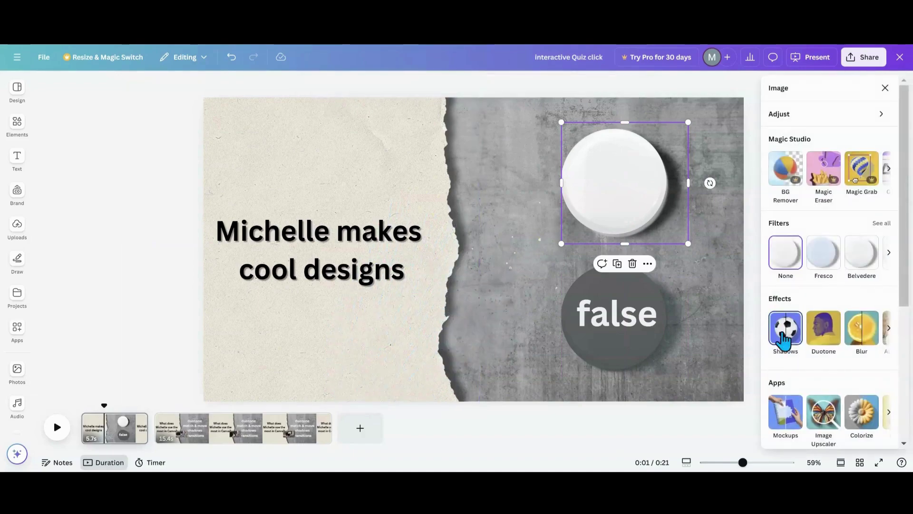
pyautogui.click(827, 335)
pyautogui.click(794, 299)
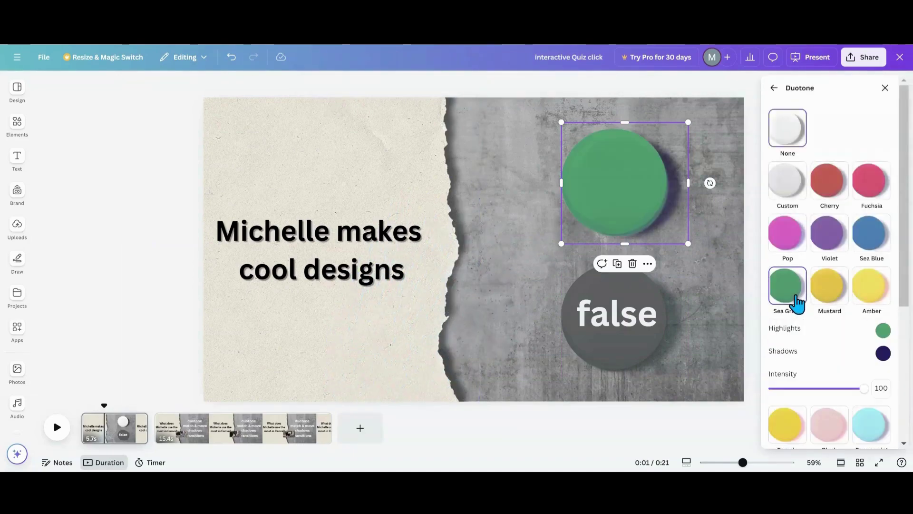
pyautogui.click(885, 88)
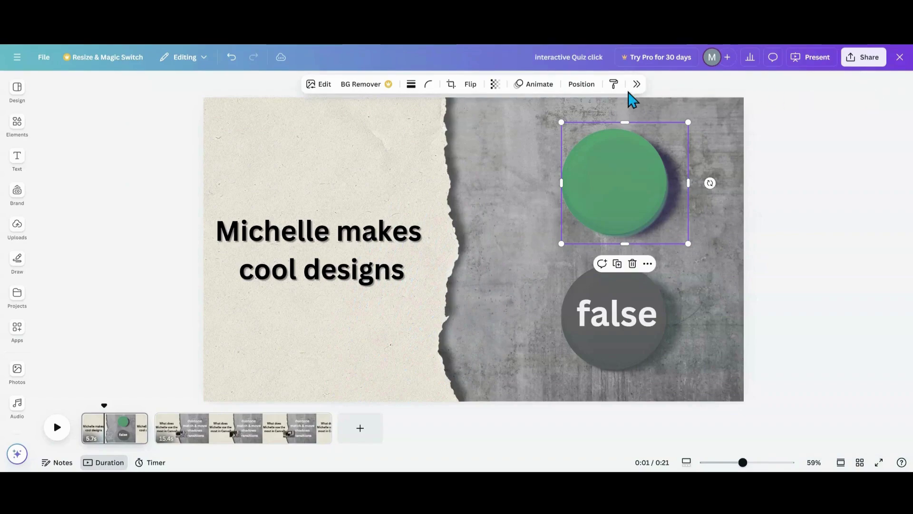
pyautogui.click(581, 85)
pyautogui.moveTo(834, 182); pyautogui.dragTo(832, 220)
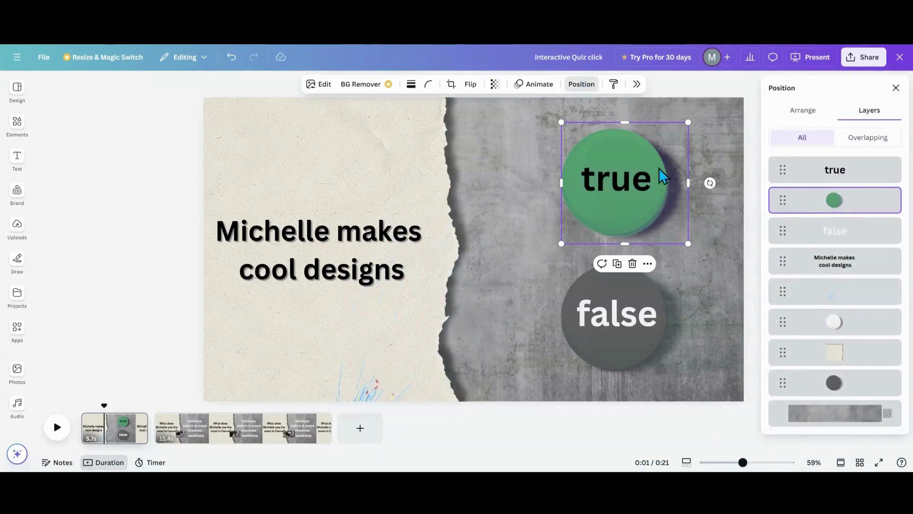
# - Set the sparkle burst to appear on click, with the green circle ordered before it
pyautogui.click(533, 85)
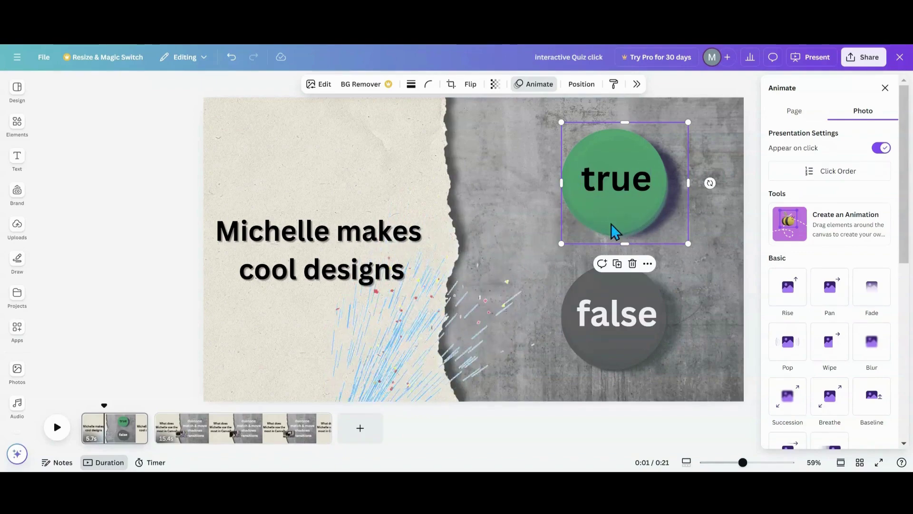
pyautogui.click(524, 269)
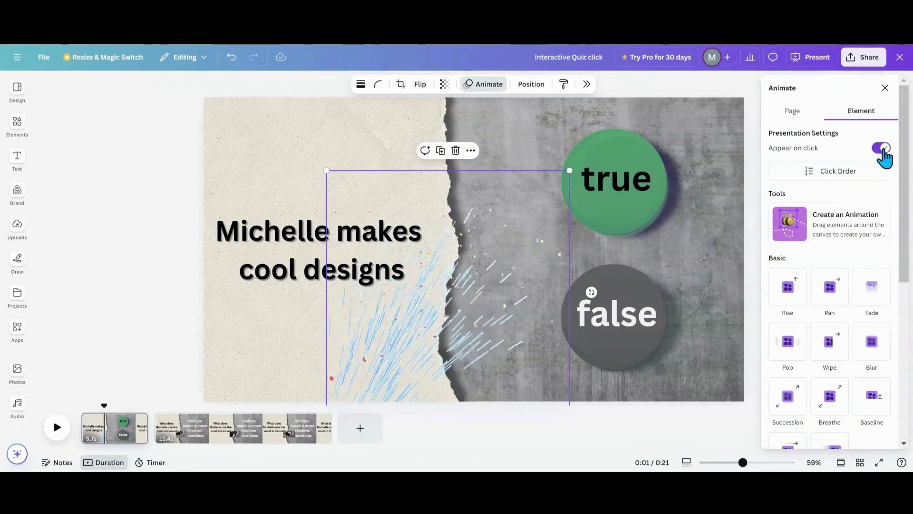
pyautogui.click(865, 173)
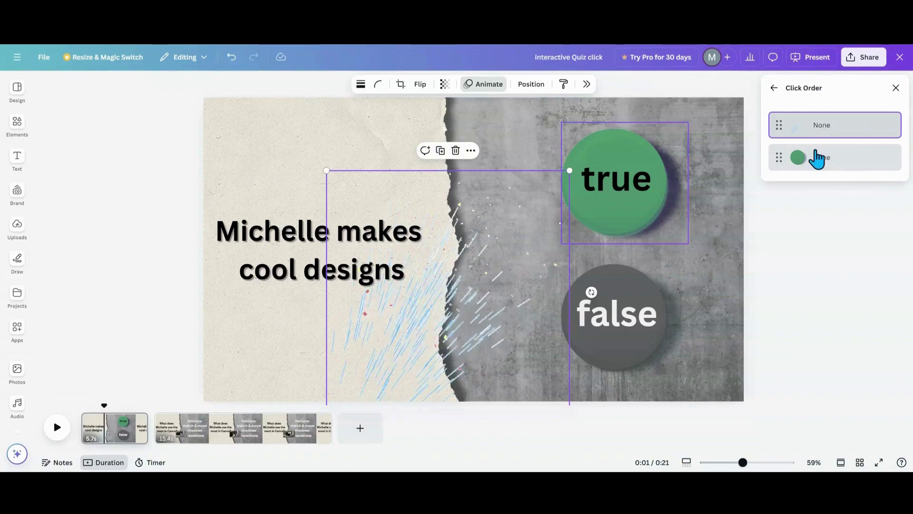
pyautogui.moveTo(814, 136); pyautogui.dragTo(816, 178)
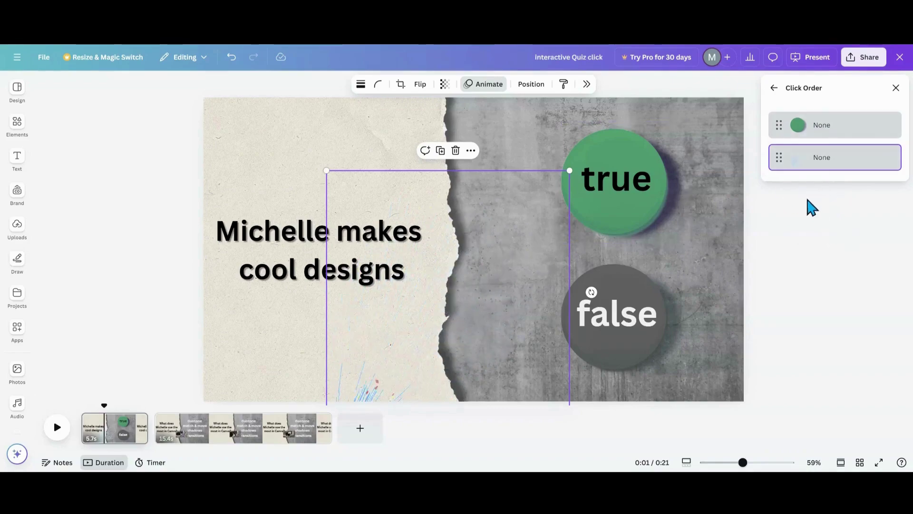
# - On slide 2, colour the 'match & move' text green and move the video onto the torn-paper edge
pyautogui.click(247, 448)
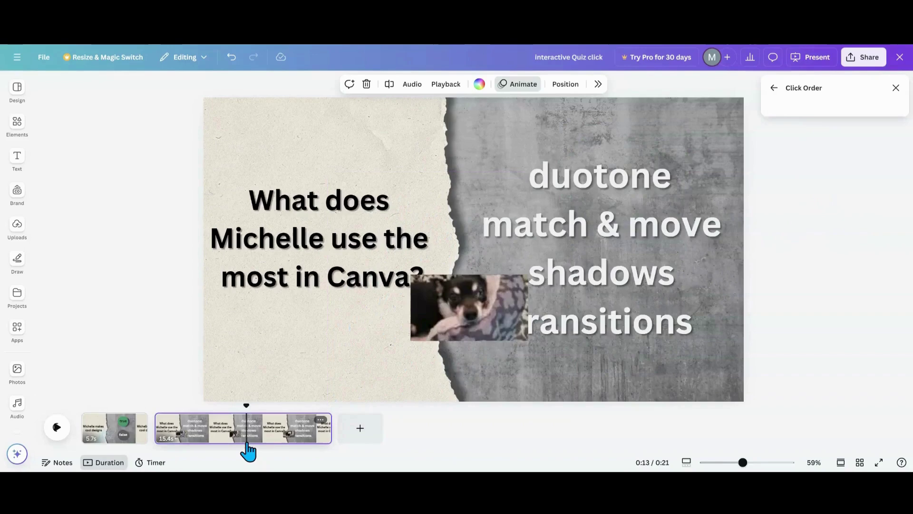
pyautogui.click(539, 241)
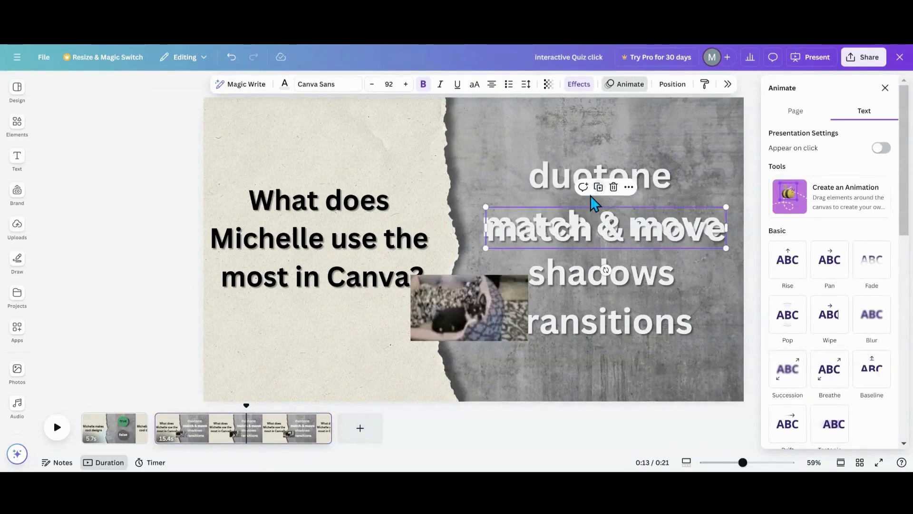
pyautogui.moveTo(590, 240); pyautogui.dragTo(583, 227)
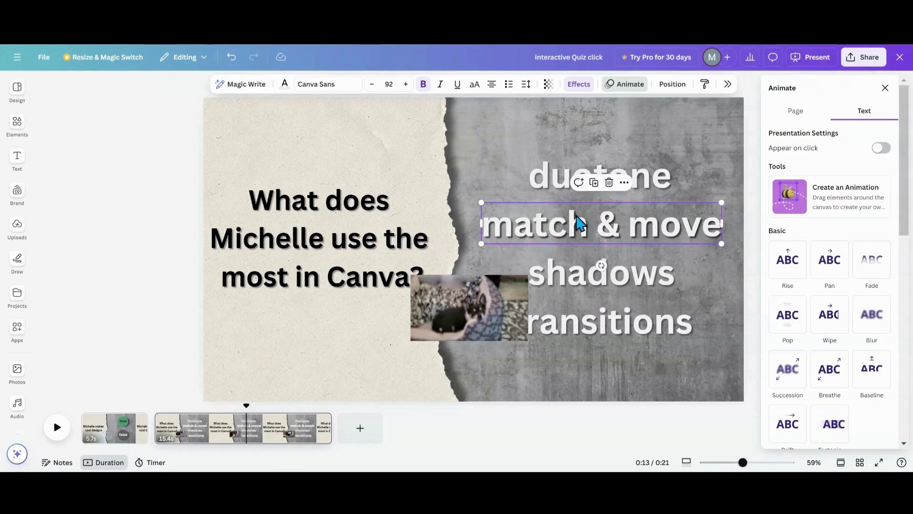
pyautogui.click(285, 85)
pyautogui.click(778, 408)
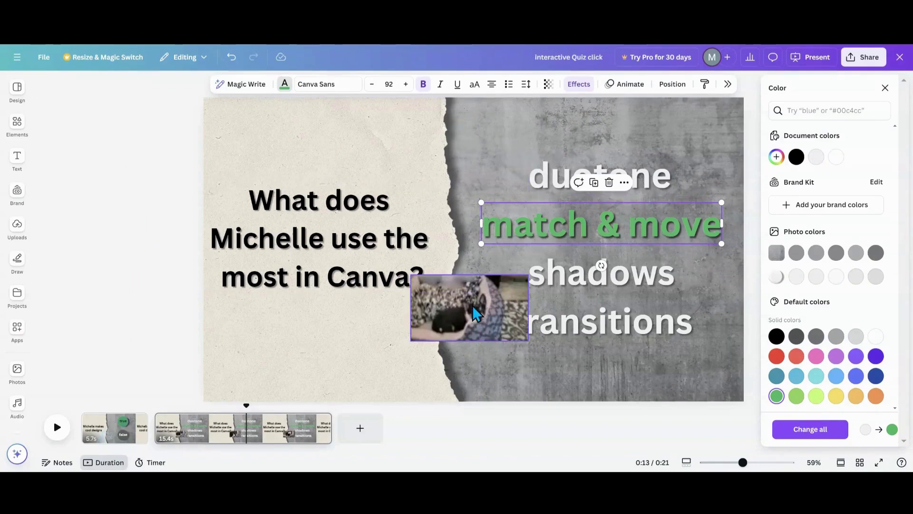
pyautogui.moveTo(480, 315); pyautogui.dragTo(435, 328)
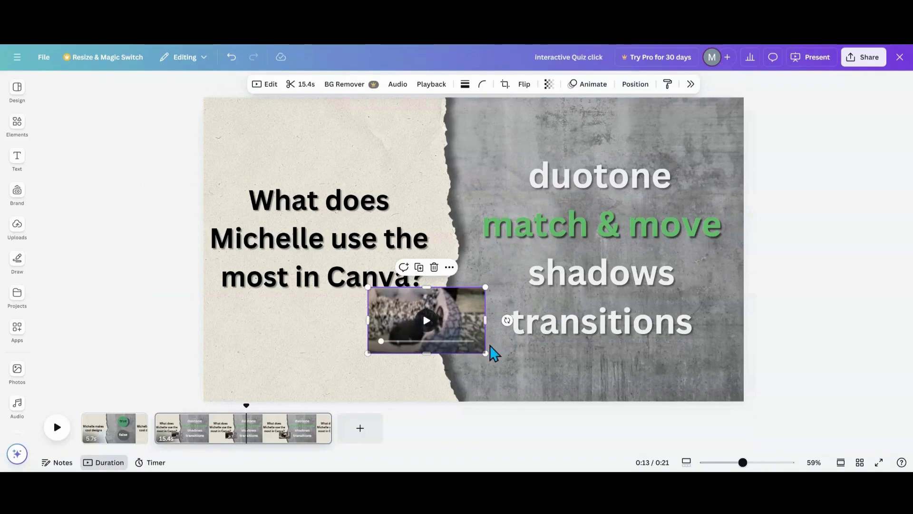
# - Make the answer texts and video appear on click, with the green answer fifth and video last
pyautogui.moveTo(447, 326); pyautogui.dragTo(567, 327)
pyautogui.moveTo(503, 156); pyautogui.dragTo(574, 387)
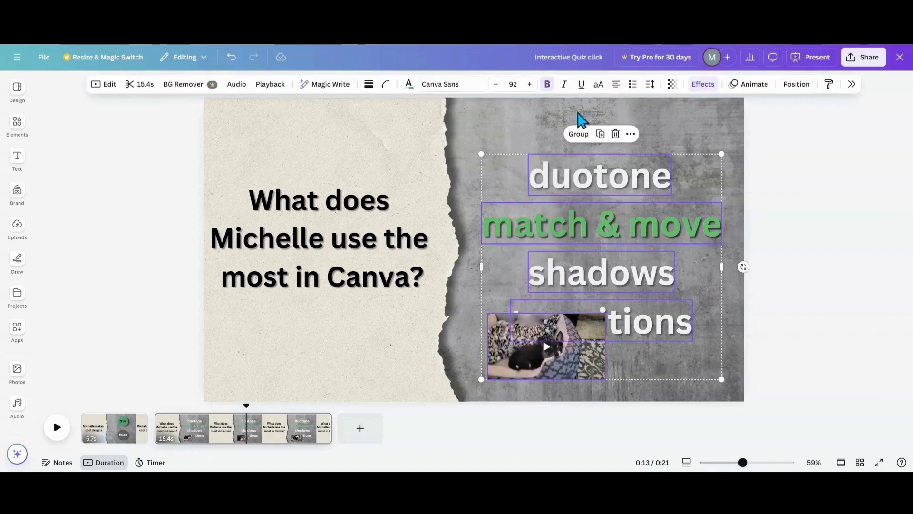
pyautogui.click(751, 85)
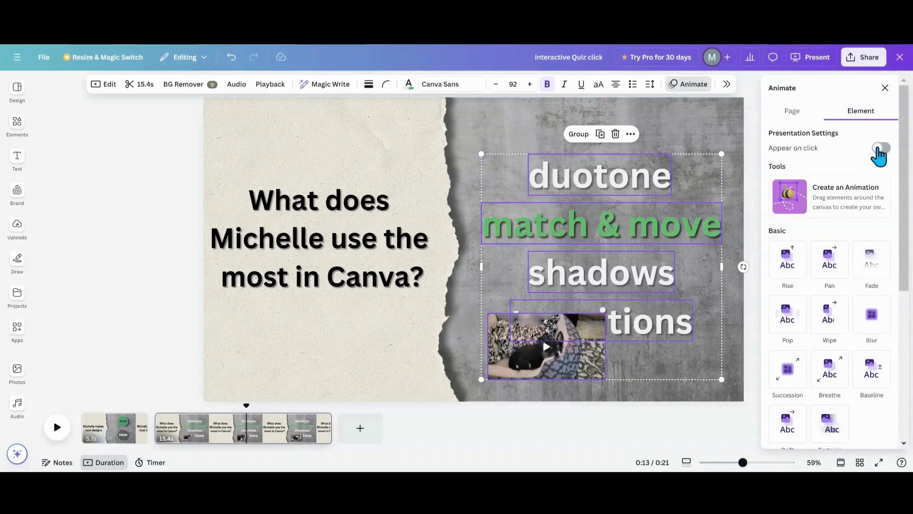
pyautogui.click(880, 148)
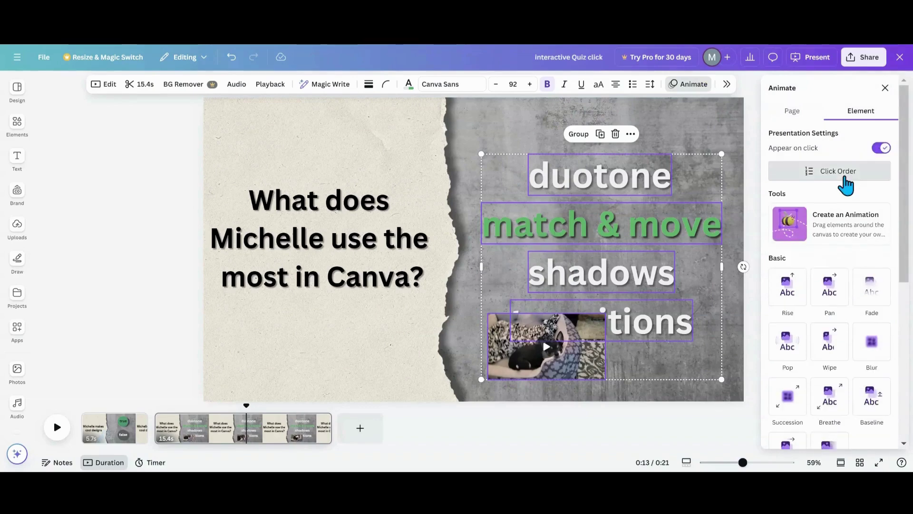
pyautogui.click(845, 177)
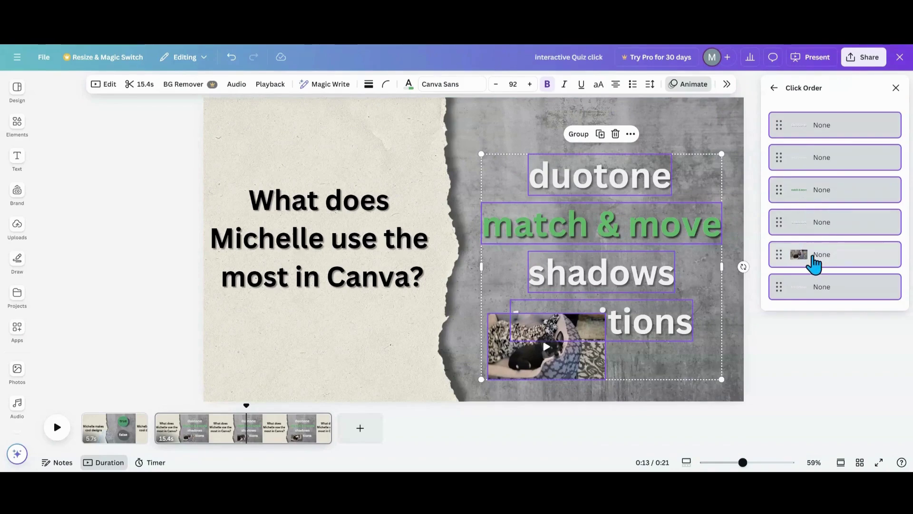
pyautogui.moveTo(813, 257); pyautogui.dragTo(820, 300)
pyautogui.moveTo(804, 195); pyautogui.dragTo(807, 267)
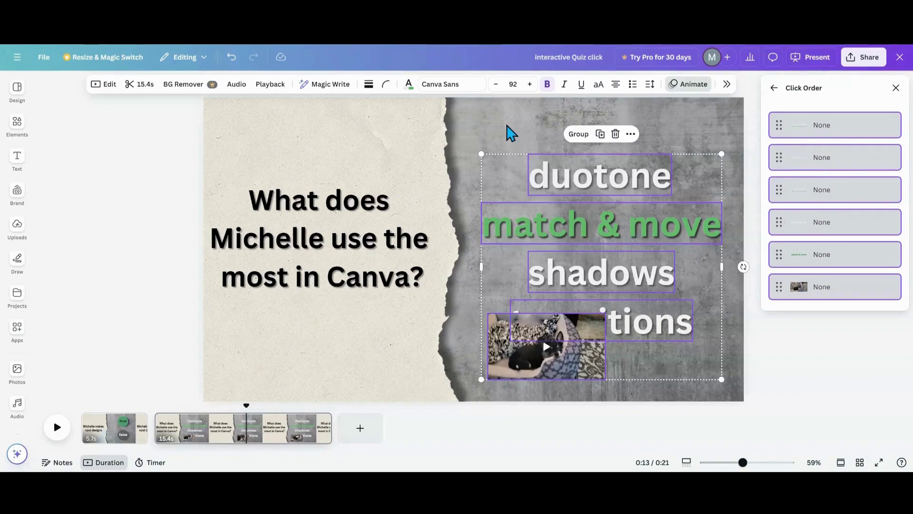
# - Enlarge the dog video by stretching it toward the upper left and upper right
pyautogui.click(509, 133)
pyautogui.click(517, 333)
pyautogui.moveTo(490, 313); pyautogui.dragTo(276, 142)
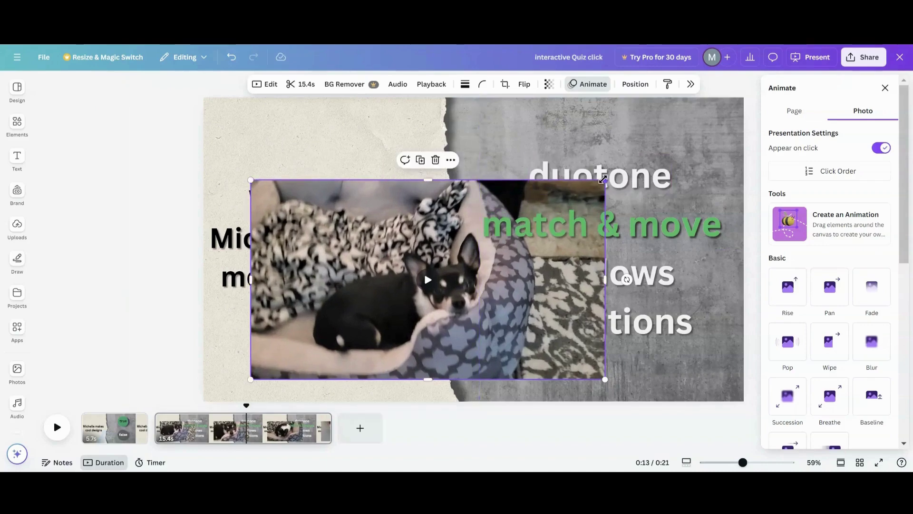
pyautogui.moveTo(605, 180); pyautogui.dragTo(699, 111)
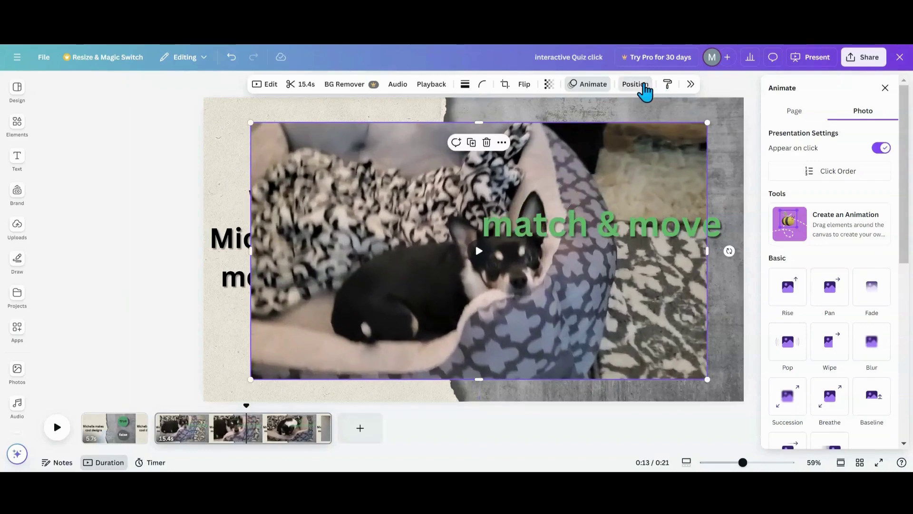
# - Bring the dog video to the front of all layers so it covers the green answer
pyautogui.click(638, 84)
pyautogui.moveTo(850, 202); pyautogui.dragTo(848, 169)
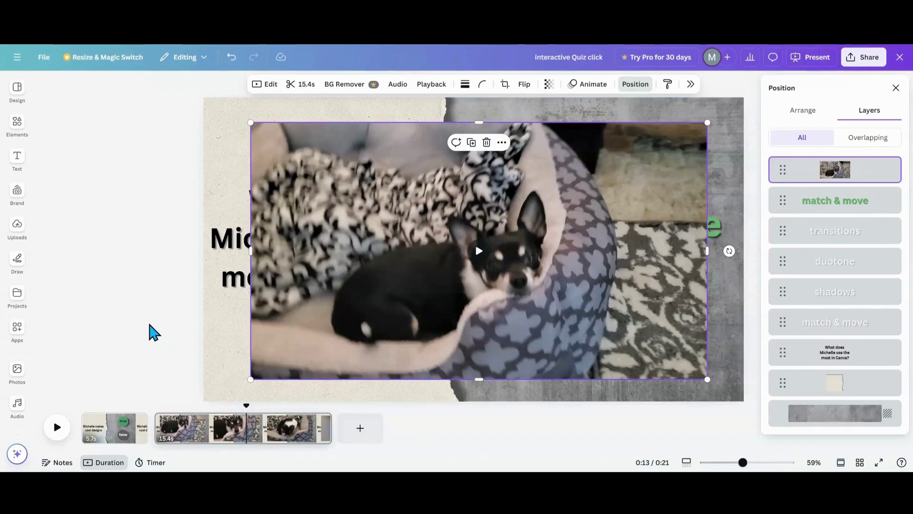
pyautogui.click(895, 88)
# - Present the quiz full screen from slide 1, clicking through answers and pausing the dog video
pyautogui.click(817, 58)
pyautogui.click(786, 309)
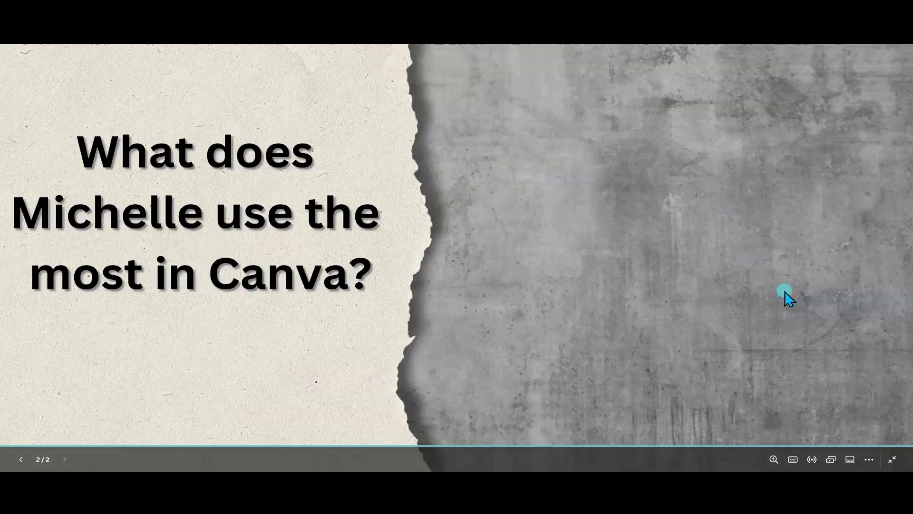
pyautogui.click(21, 460)
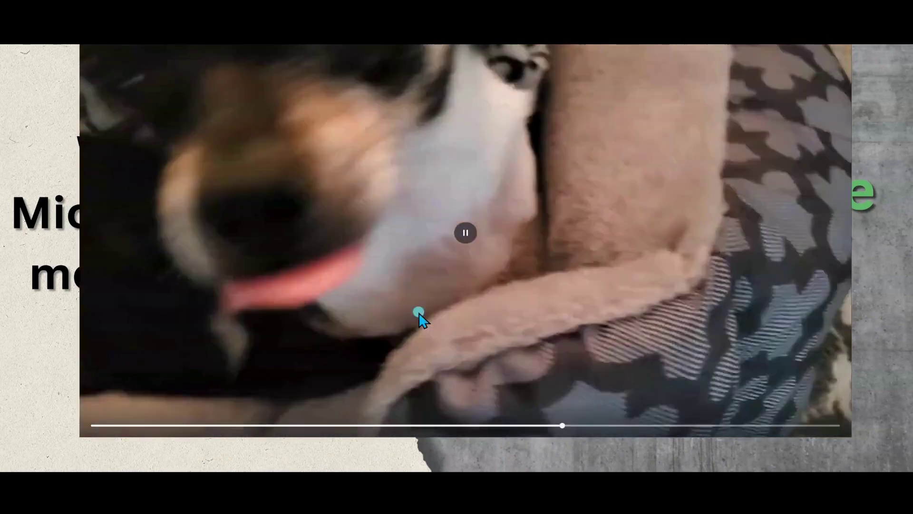
pyautogui.click(418, 312)
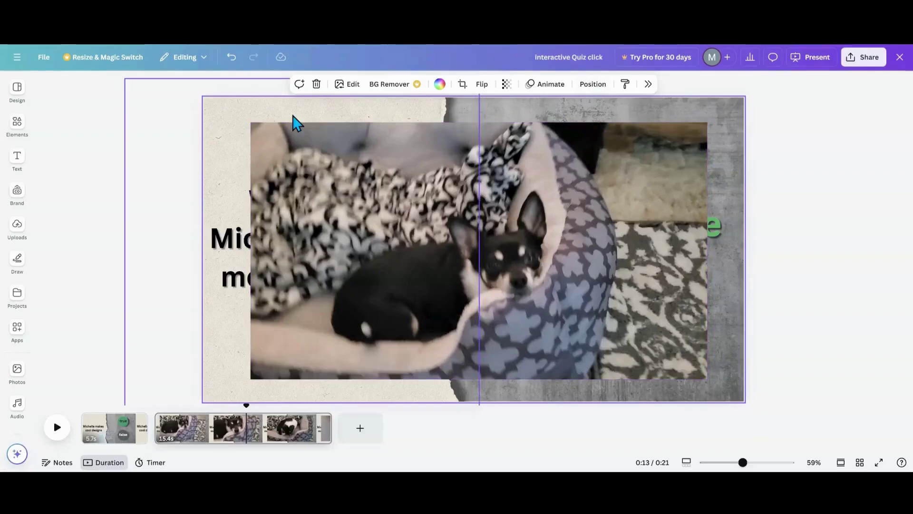
# - Select the dog video and show slide 2's Click Order list, with the video last of six
pyautogui.click(552, 85)
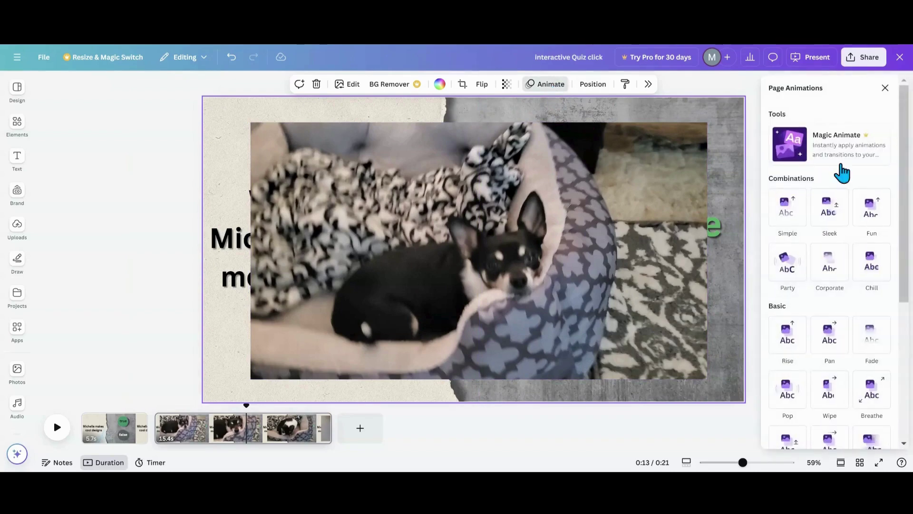
pyautogui.click(686, 168)
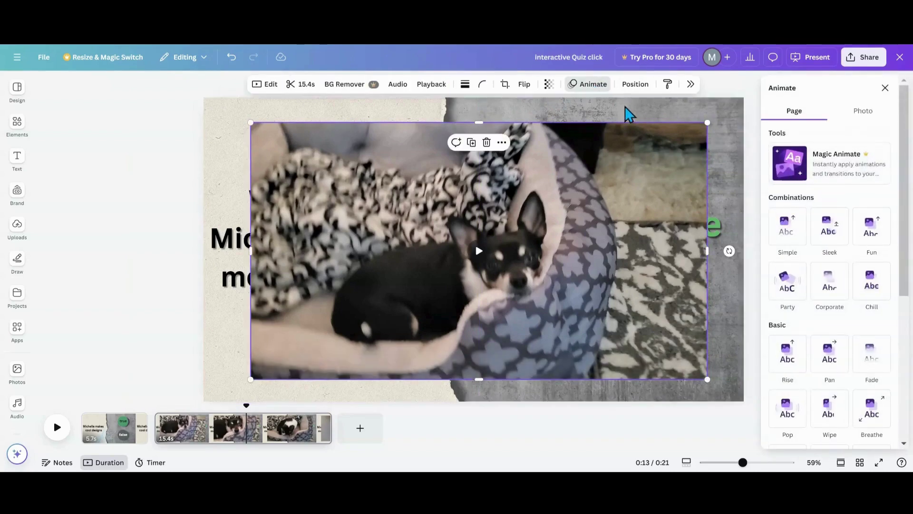
pyautogui.click(590, 96)
pyautogui.click(591, 99)
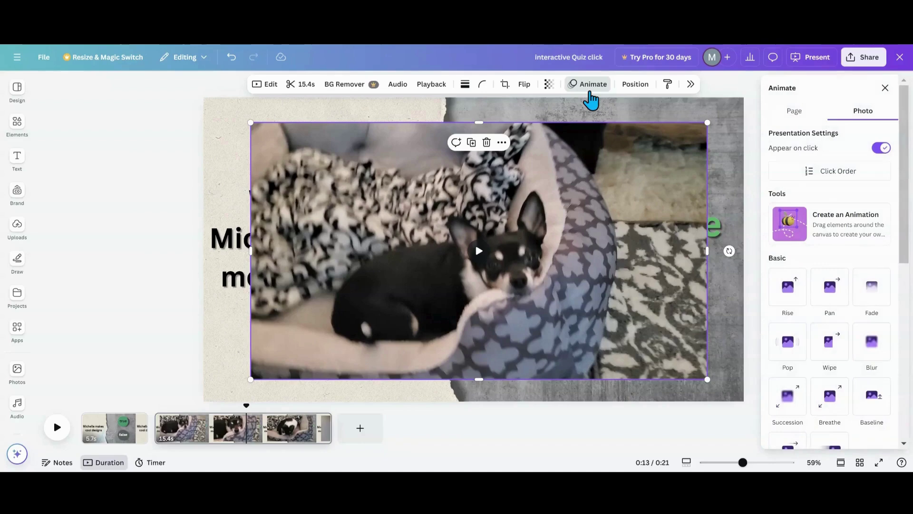
pyautogui.click(806, 169)
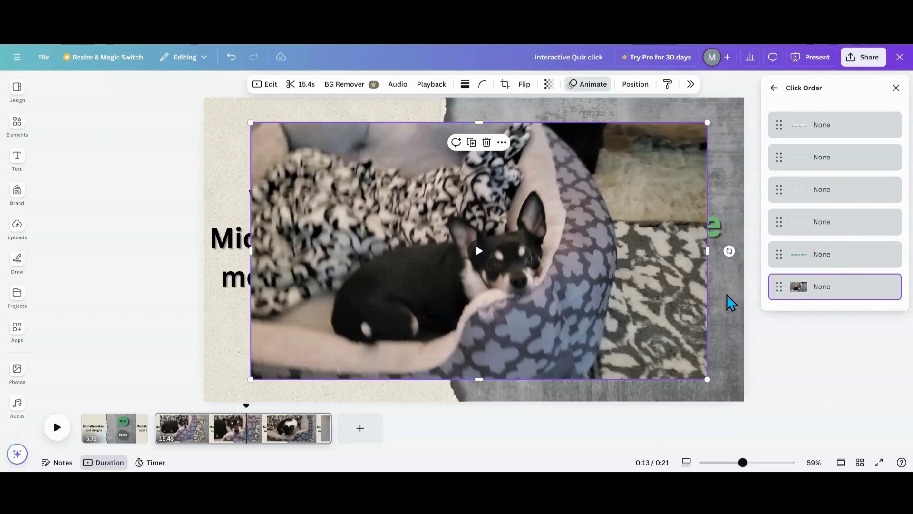
pyautogui.moveTo(400, 214)
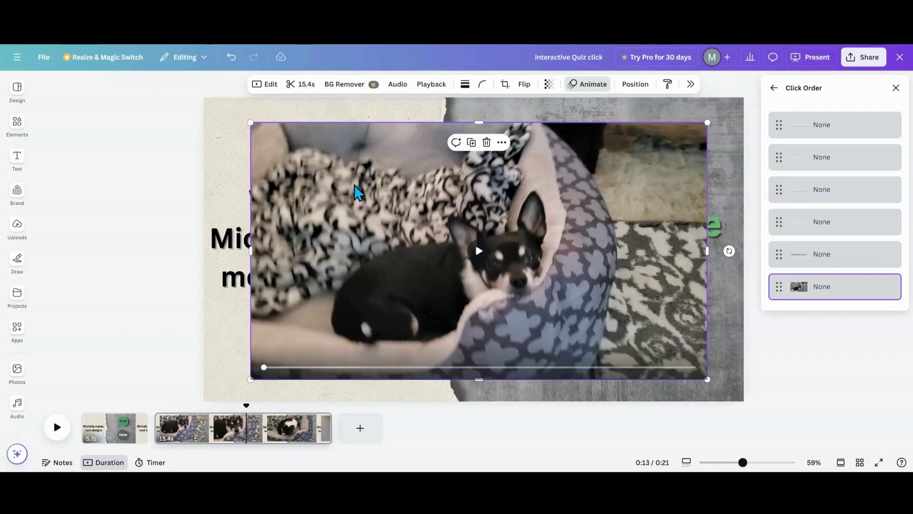
# - Shrink the dog video, place it under the question, and move it to first in click order
pyautogui.moveTo(252, 122); pyautogui.dragTo(516, 272)
pyautogui.moveTo(645, 311); pyautogui.dragTo(359, 333)
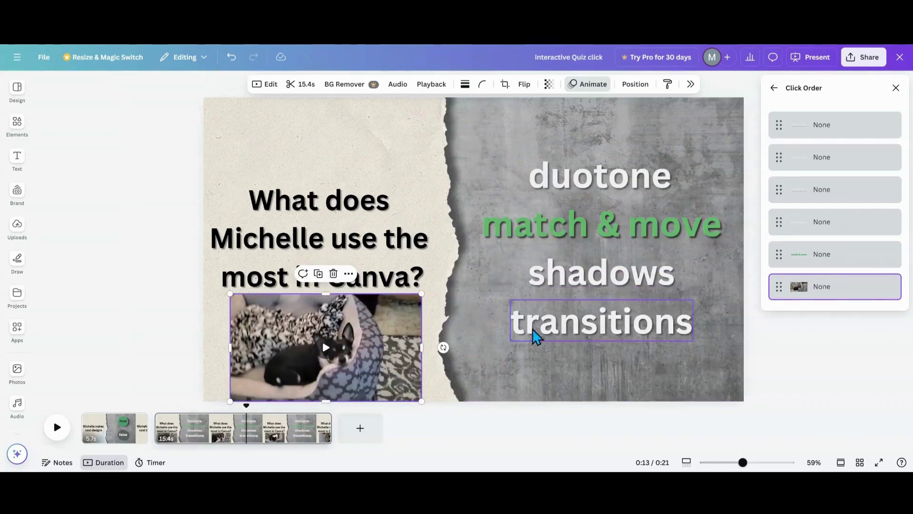
pyautogui.moveTo(829, 288); pyautogui.dragTo(832, 123)
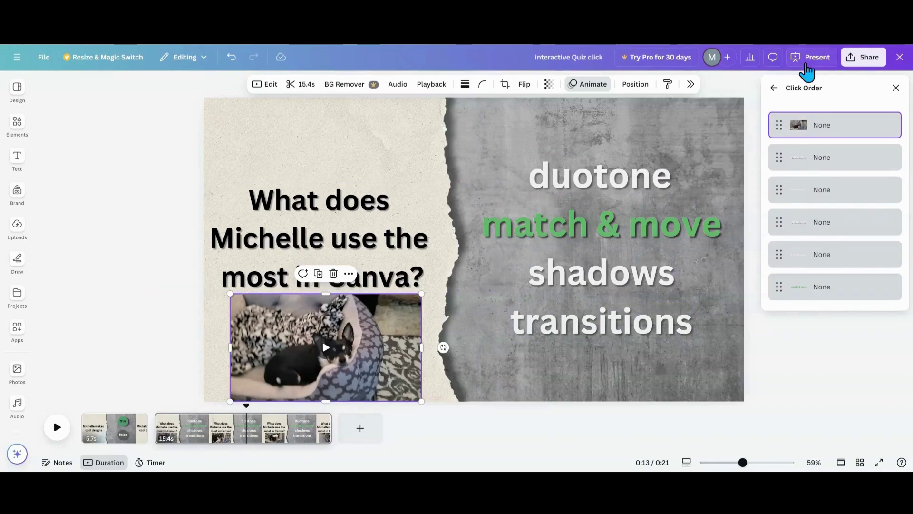
# - Launch a full-screen presentation of the revised quiz from the Present menu
pyautogui.click(810, 58)
pyautogui.click(788, 313)
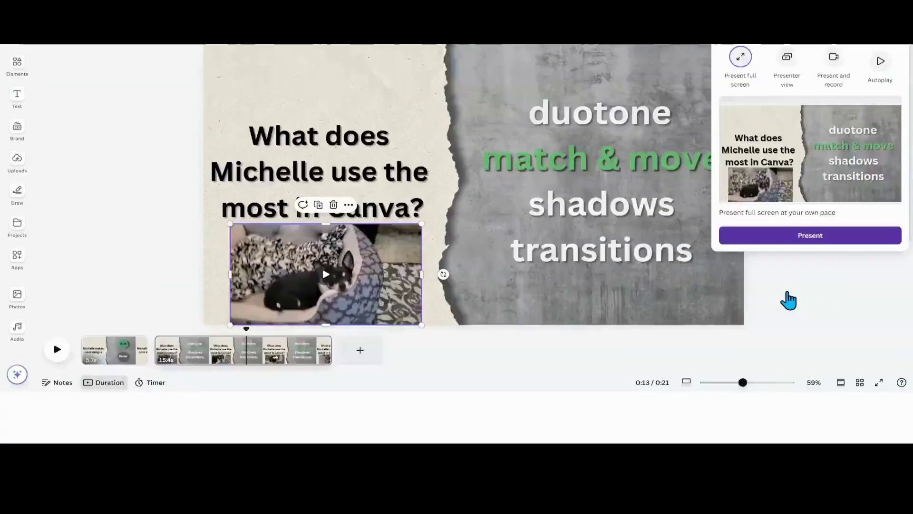